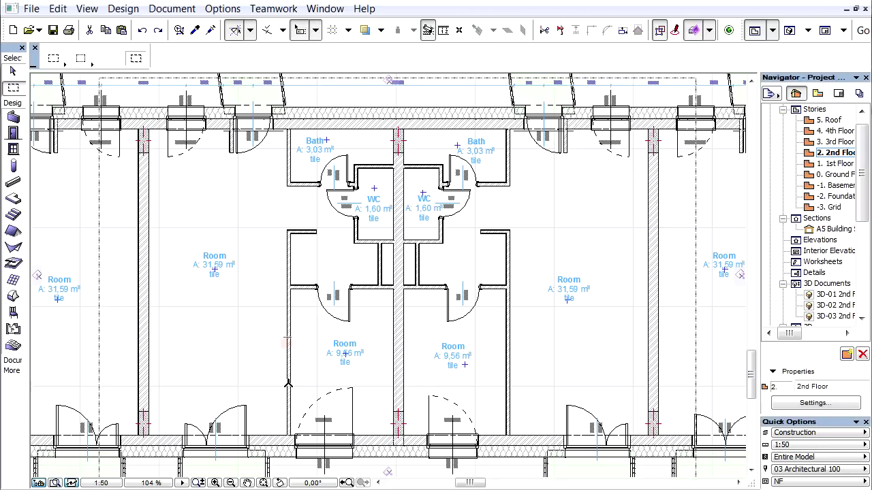
Step: Delete the short wall stub at the top of the left corridor on the 2nd floor plan
left_click(286, 343)
left_click(303, 233)
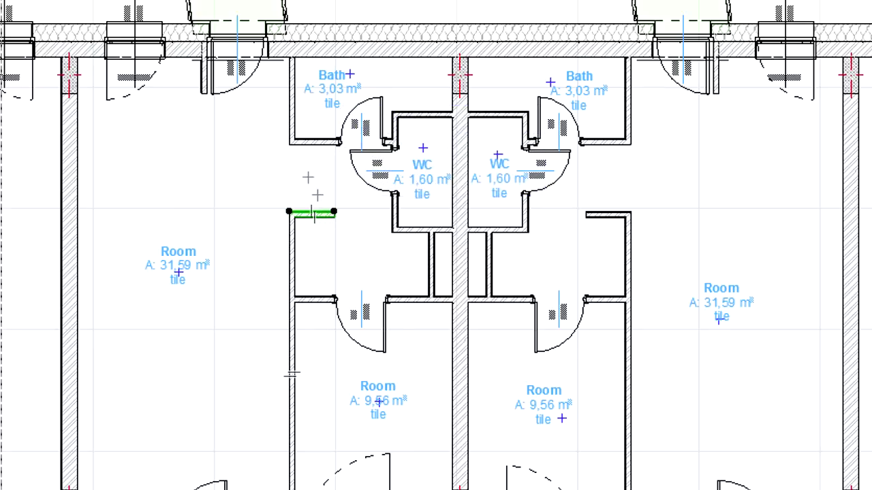
right_click(308, 177)
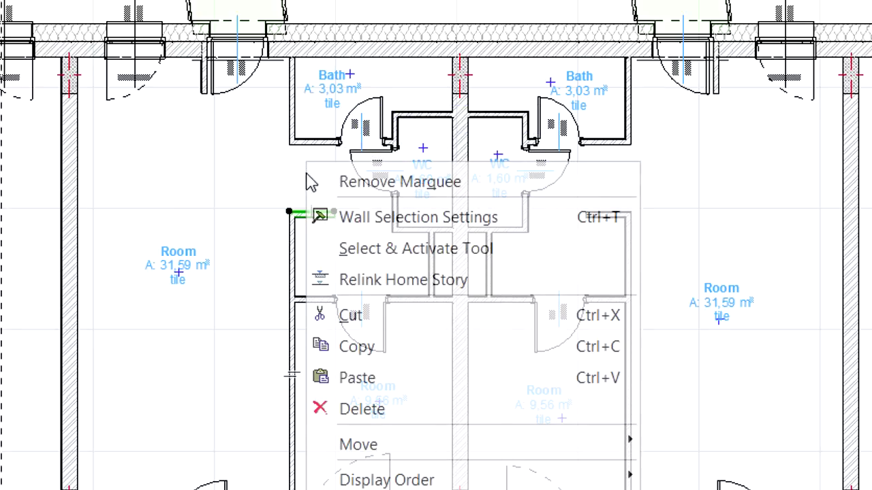
left_click(414, 417)
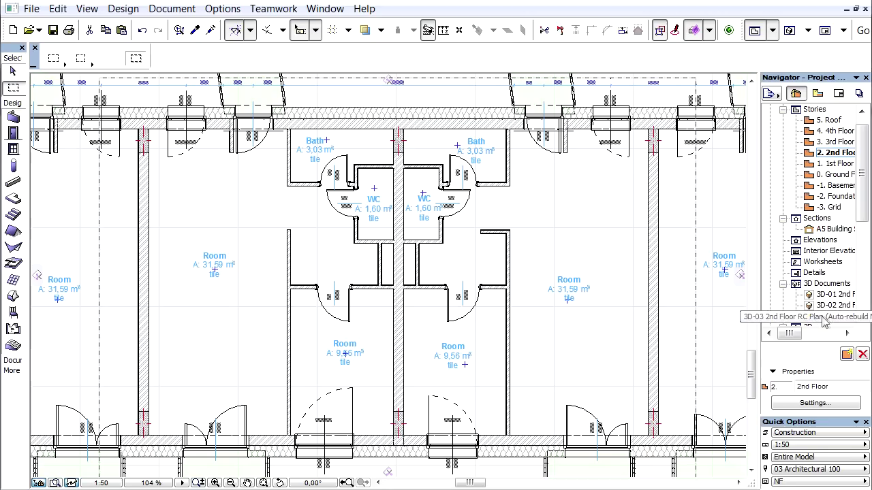
Step: Open the 3D-03 2nd Floor RC Plan document and zoom in on the left partition wall's top end
double_click(824, 316)
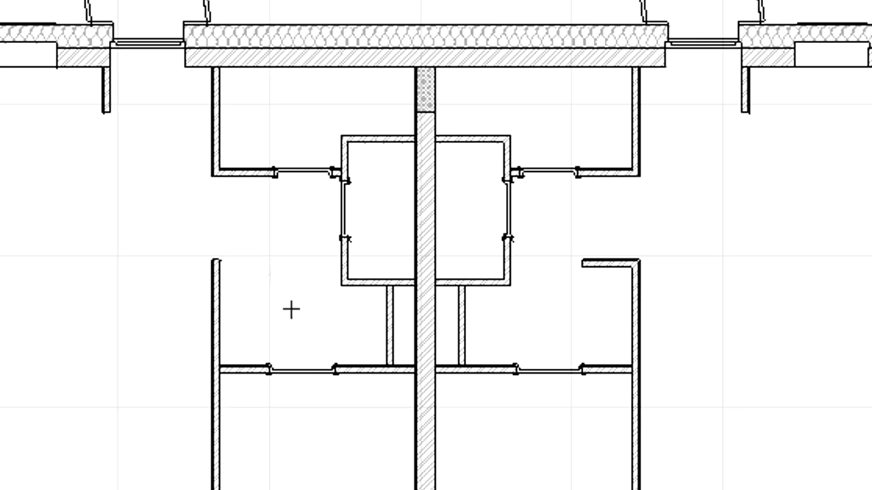
left_click(217, 261)
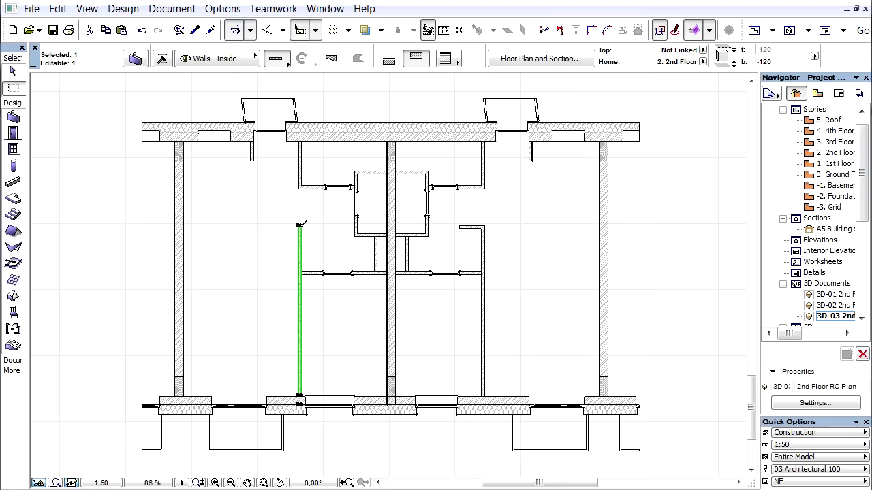
scroll(302, 224, "up", 1)
scroll(304, 225, "up", 2)
scroll(305, 225, "up", 1)
scroll(309, 224, "up", 2)
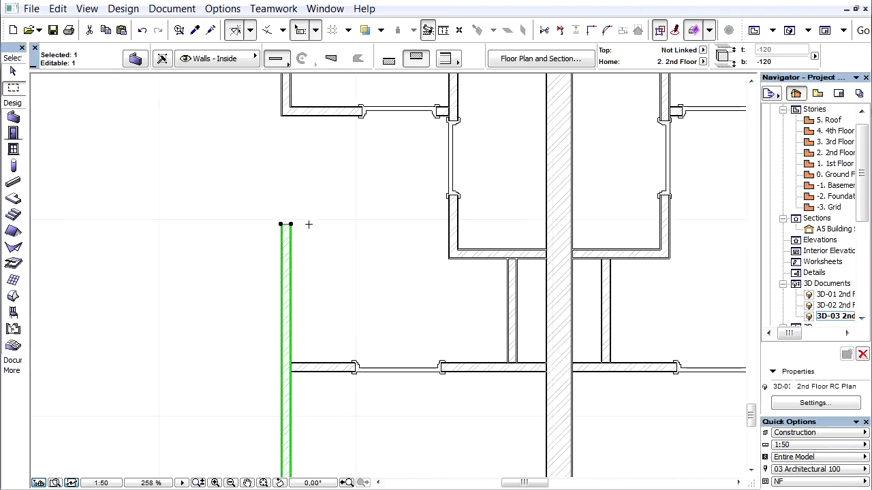
scroll(308, 224, "up", 1)
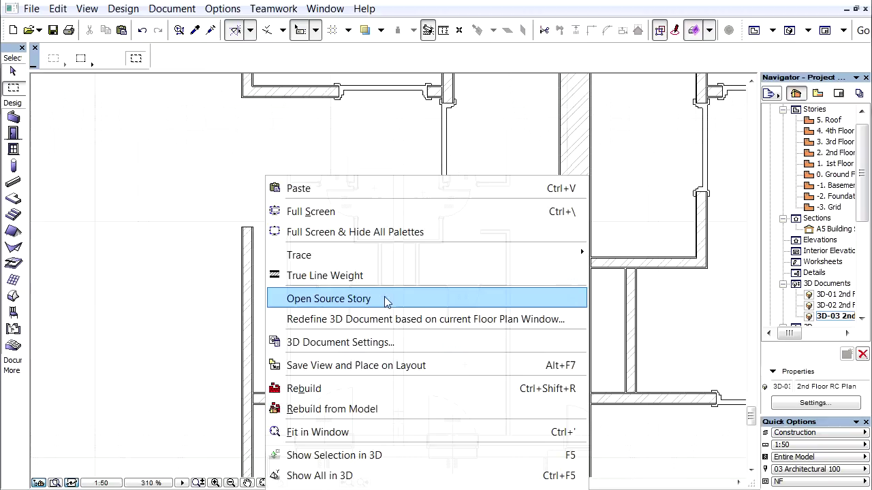
Step: Return to the source story and drag the left partition wall's top end downward to shorten it
left_click(517, 290)
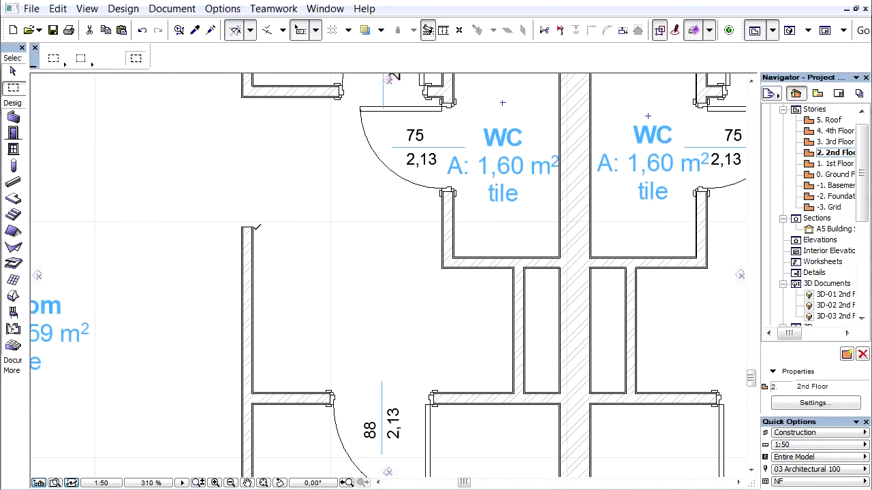
left_click(255, 227)
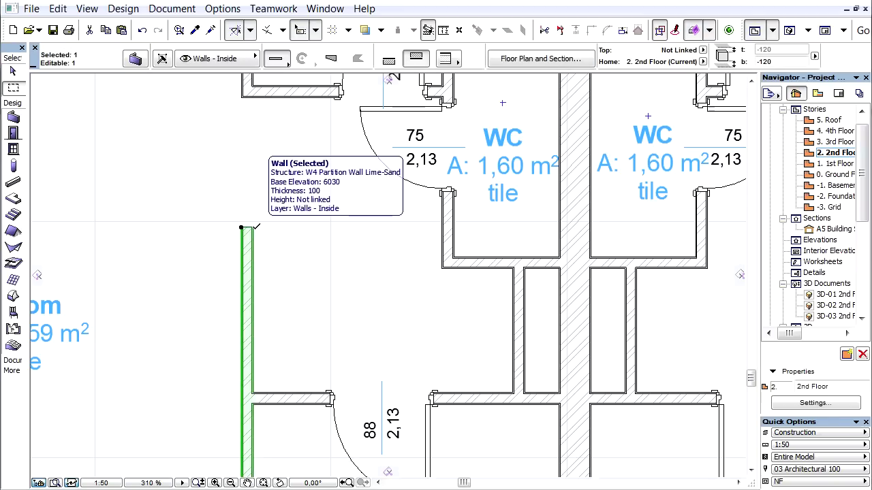
left_click(243, 228)
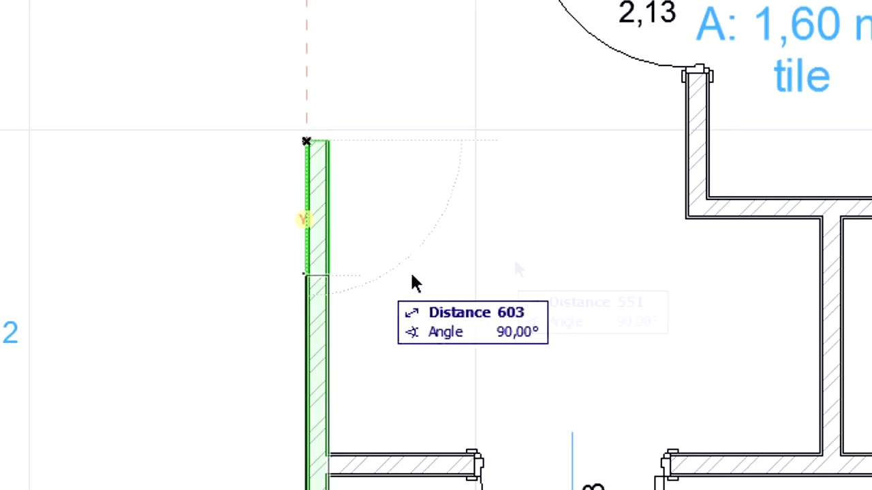
left_click(689, 229)
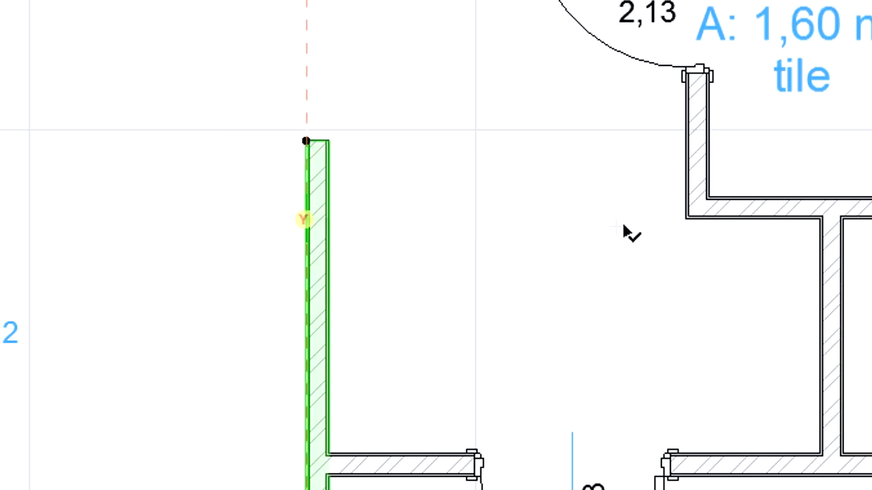
left_click(623, 228)
key("Escape")
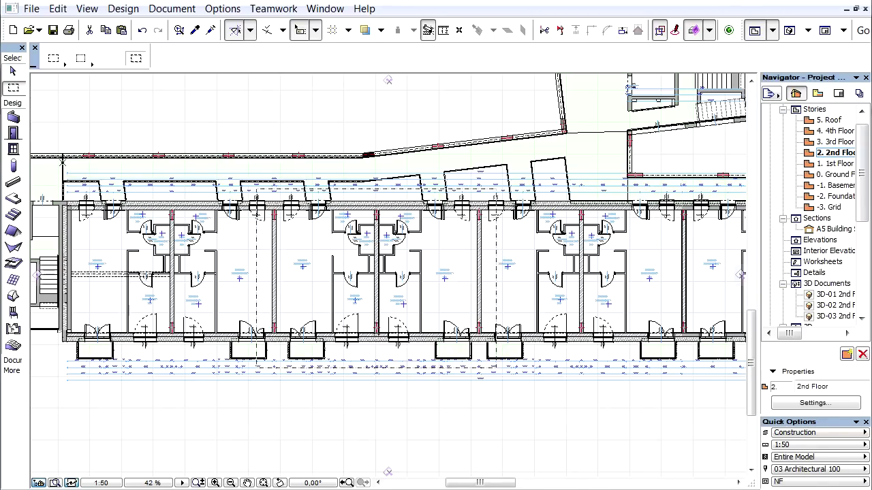
Step: Marquee the whole 2nd floor wing, then return to the last 3D document, 3D-03
scroll(447, 301, "down", 1)
scroll(447, 301, "down", 1)
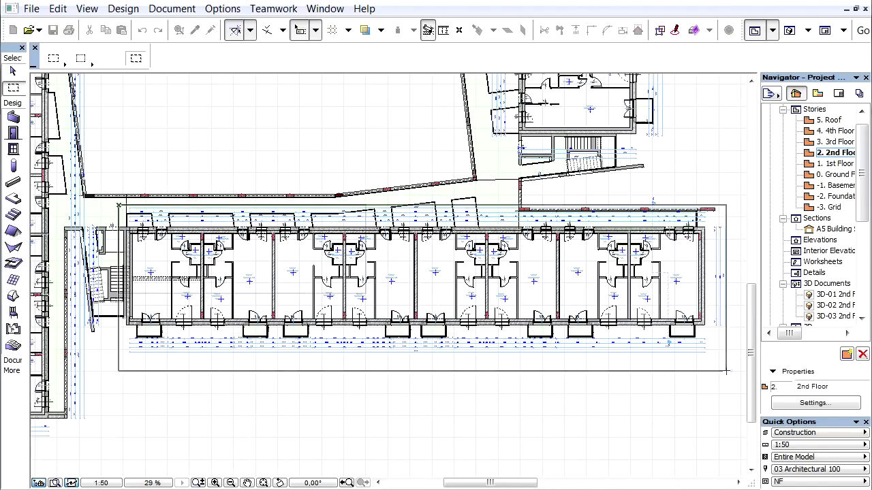
left_click(729, 369)
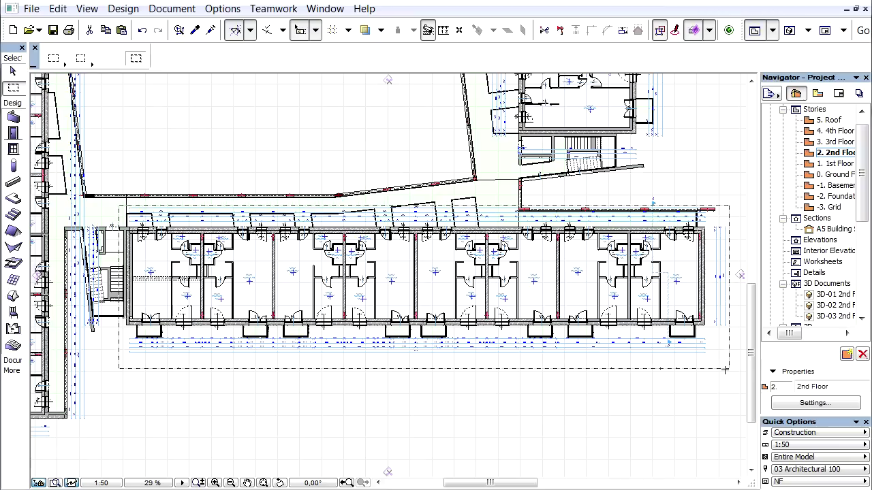
right_click(240, 91)
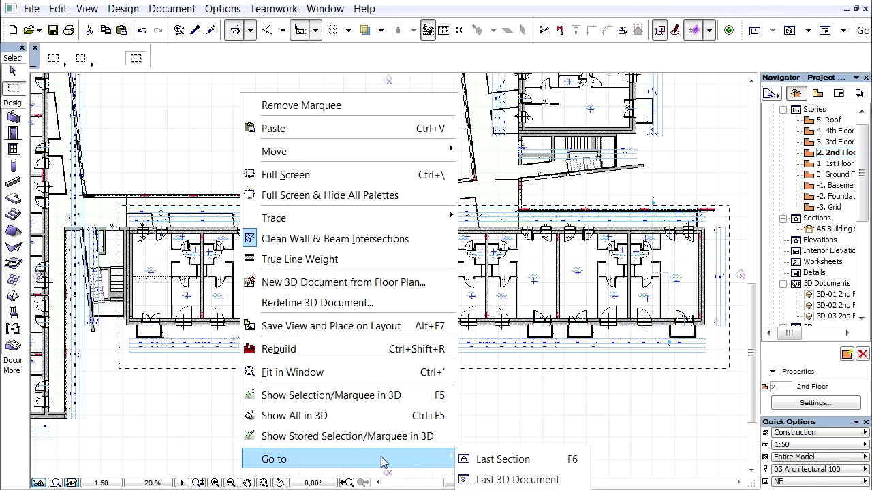
mouse_move(283, 431)
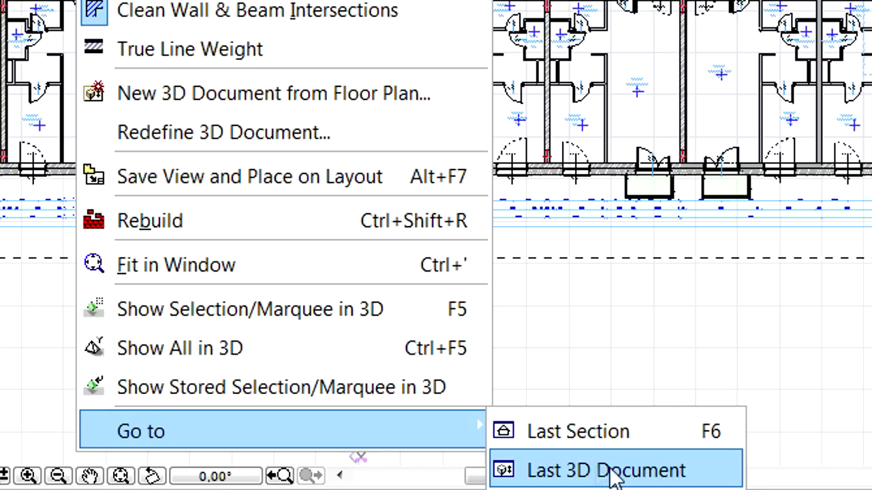
left_click(613, 471)
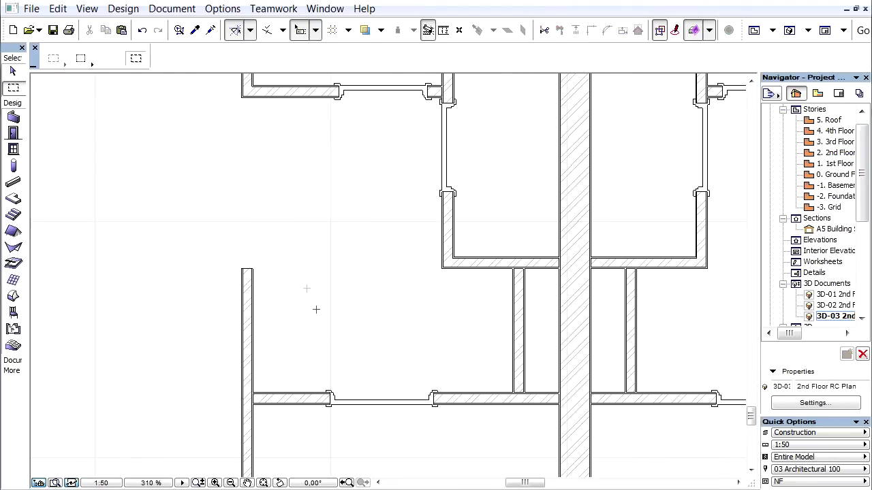
Step: Zoom out on the rebuilt 3D-03 document to view the shortened left partition wall
scroll(272, 258, "down", 2)
scroll(272, 259, "down", 2)
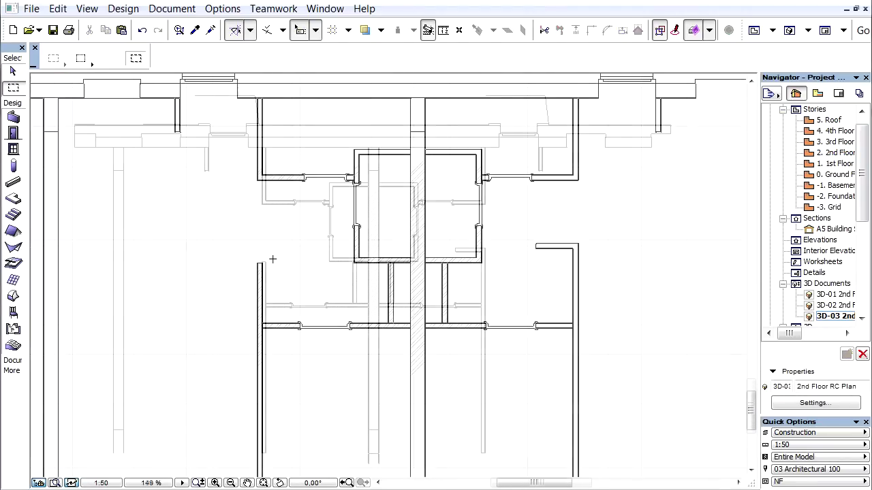
scroll(279, 259, "down", 2)
scroll(286, 259, "down", 2)
scroll(286, 260, "down", 1)
scroll(289, 263, "down", 1)
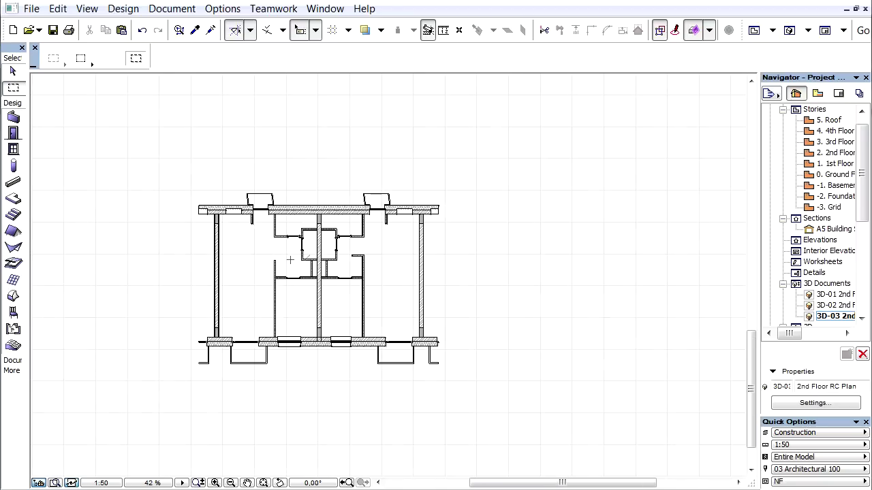
Step: In 3D-03's settings, tick 'Redefine the story, orientation and content based on the current Floor Plan'
left_click(814, 403)
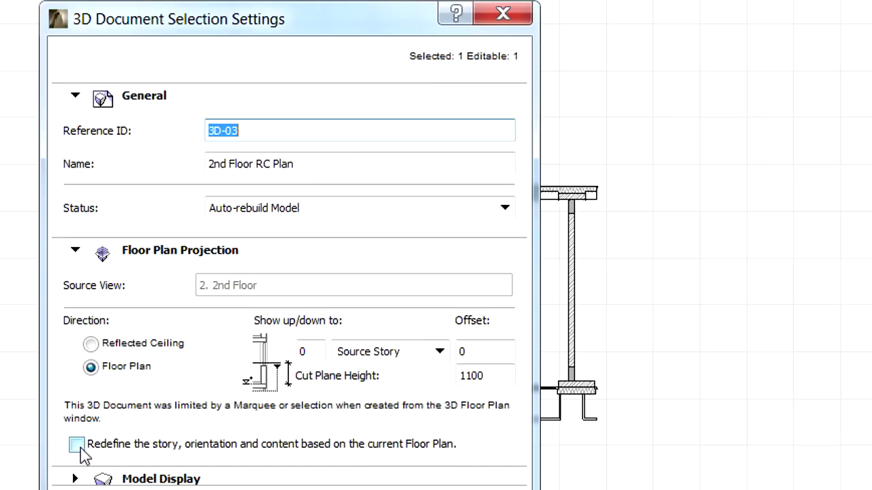
left_click(77, 446)
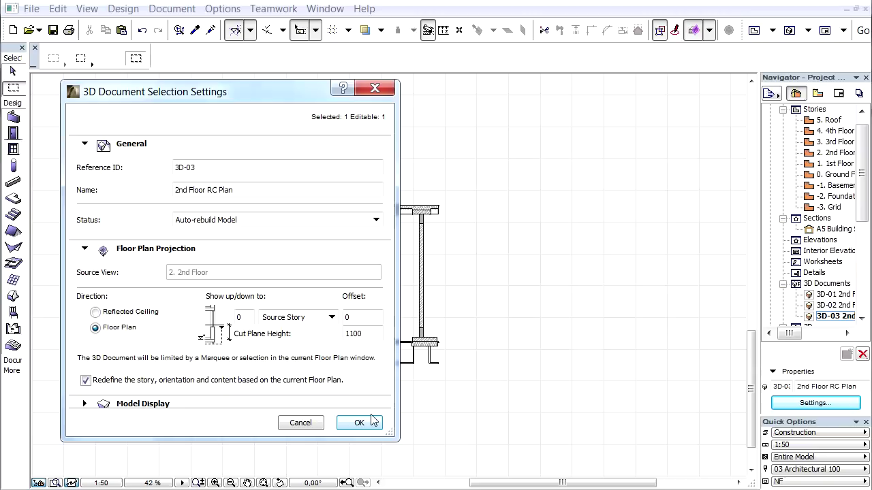
Step: Confirm the 3D-03 settings, then zoom out and pan to check the whole wing
left_click(371, 424)
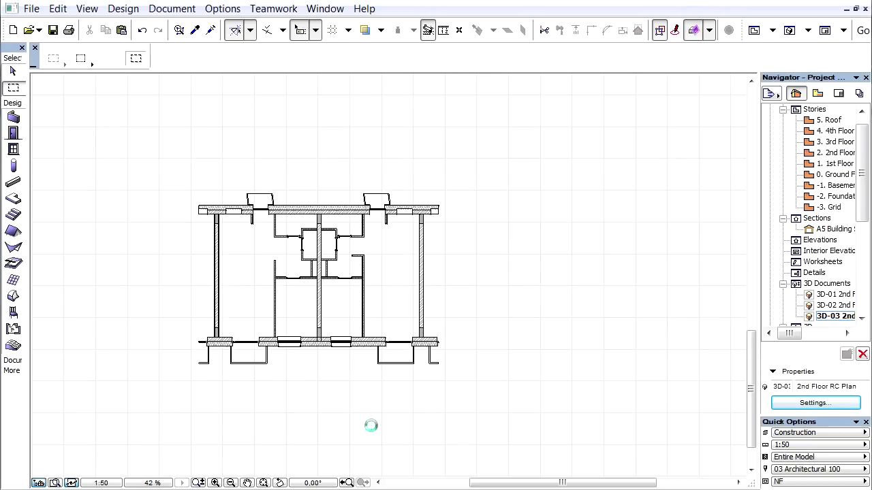
scroll(374, 407, "down", 1)
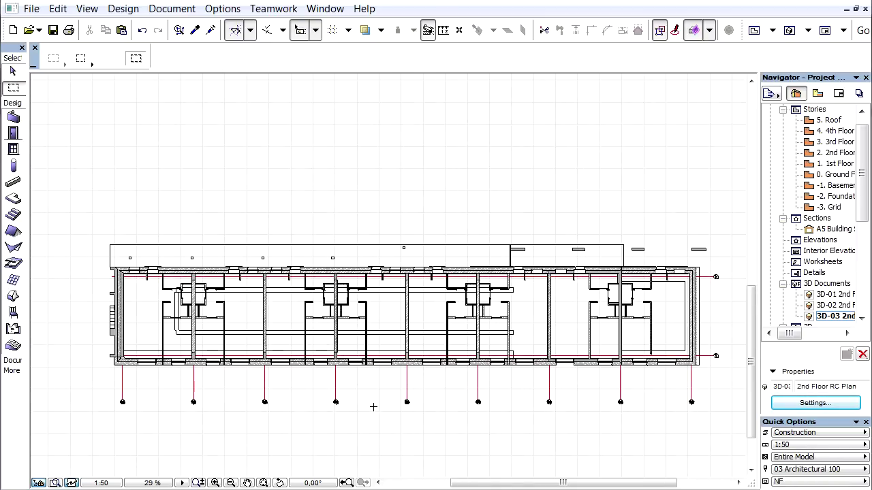
middle_click_drag(414, 407, 379, 395)
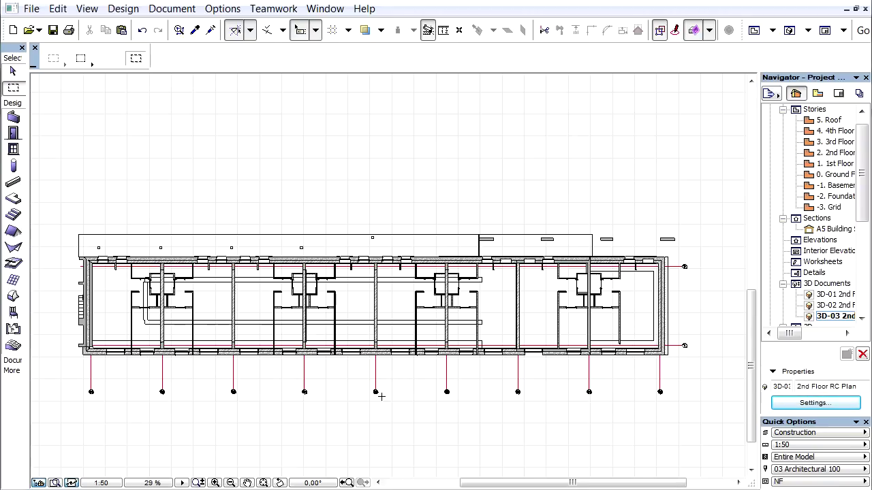
Step: Open '2. 2nd Floor' from the Navigator and bring up the canvas context menu
double_click(836, 152)
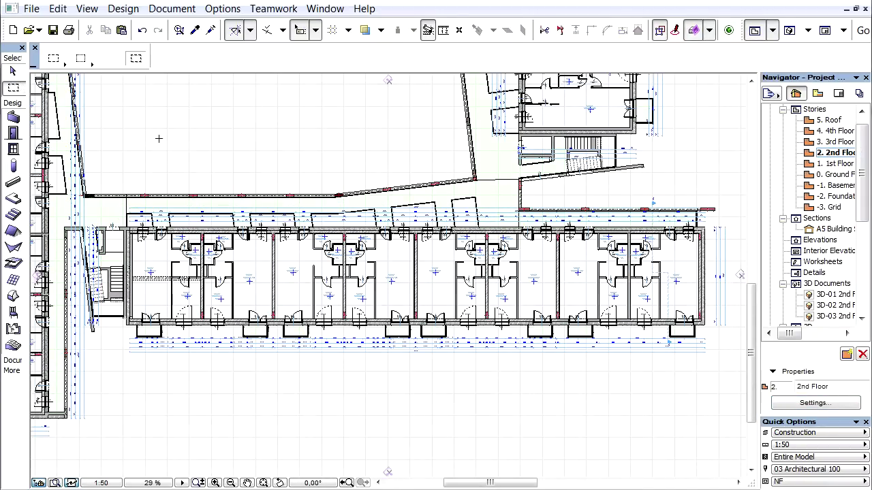
right_click(320, 97)
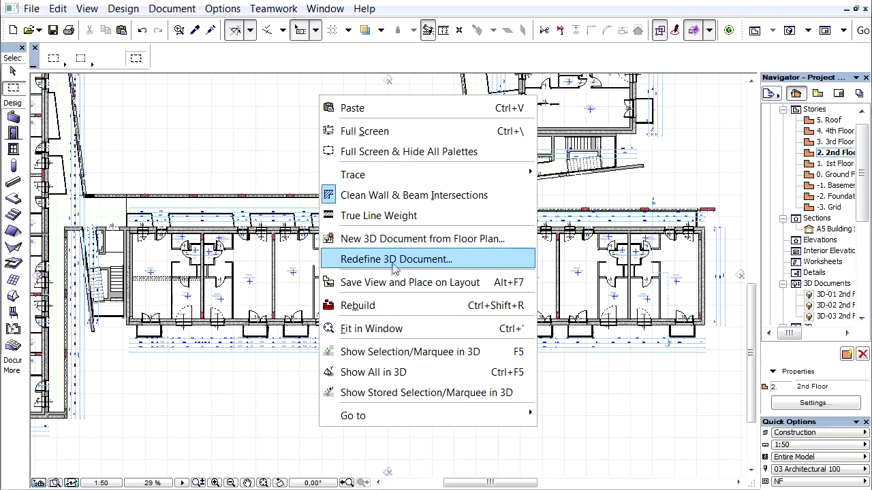
Step: Choose Redefine 3D Document, select 3D-03 2nd Floor RC Plan, and click Redefine
left_click(393, 262)
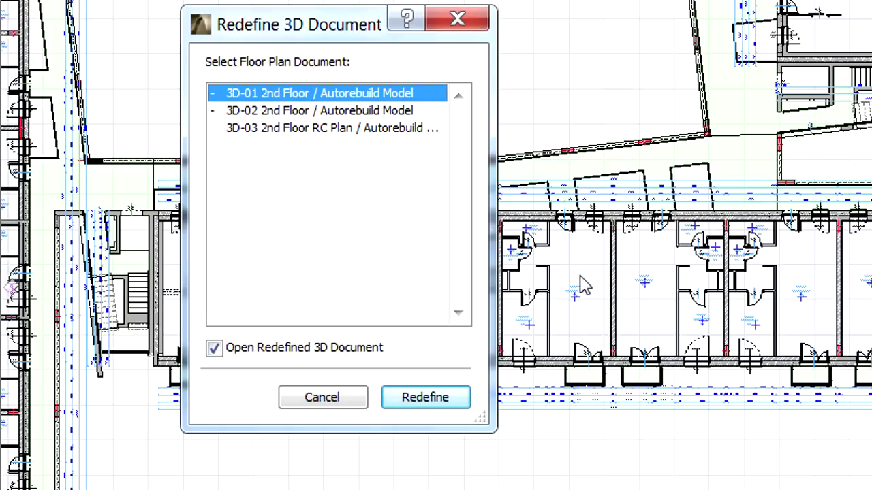
left_click(400, 133)
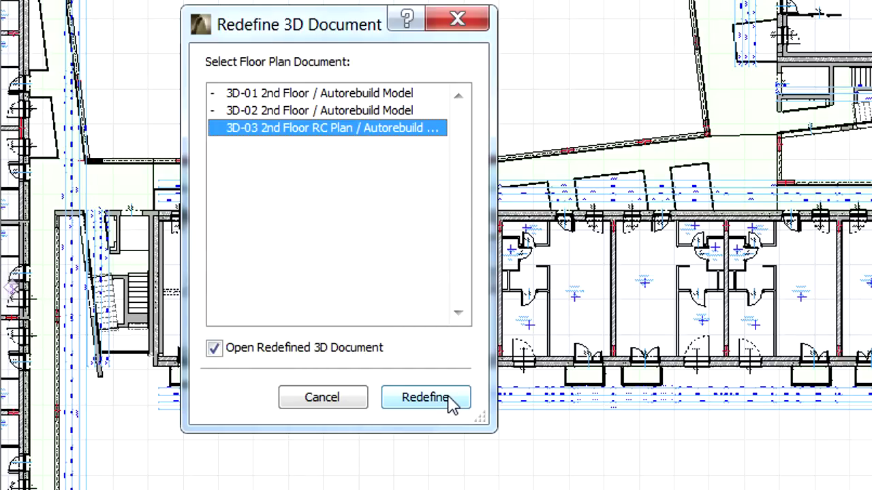
left_click(451, 400)
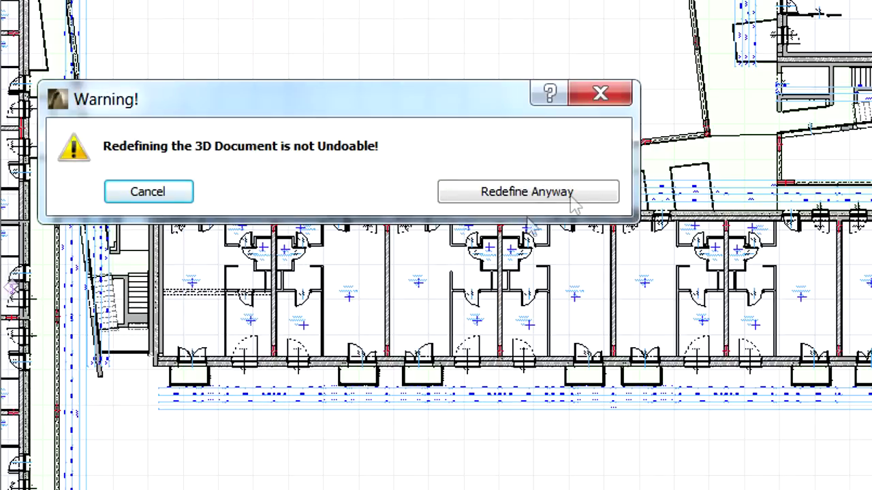
Step: Accept 'Redefine Anyway' and zoom out to view the redefined 3D-03 document
left_click(584, 193)
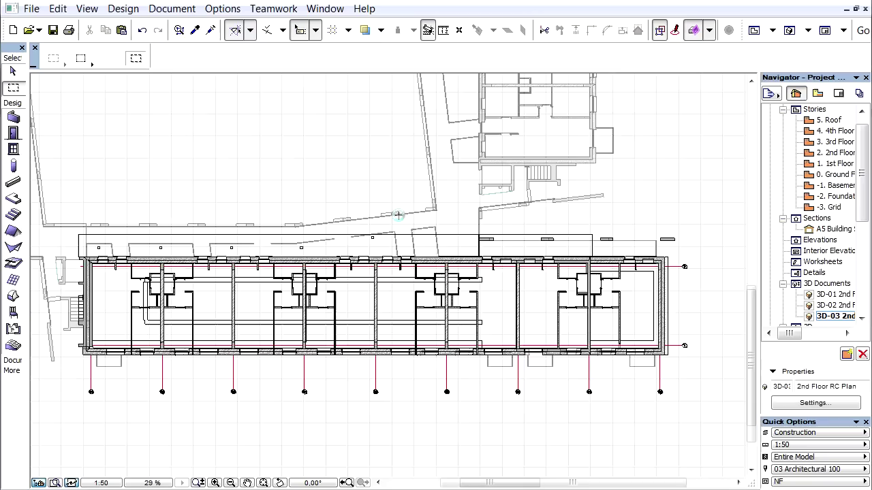
scroll(468, 374, "down", 3)
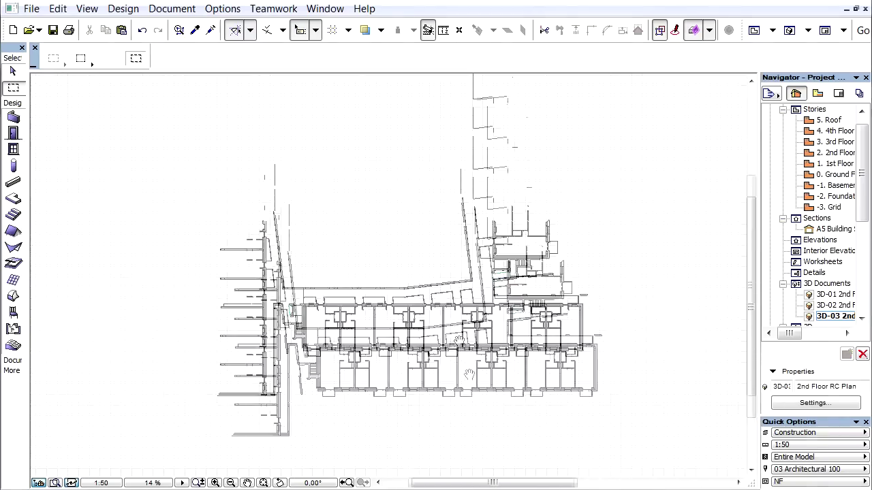